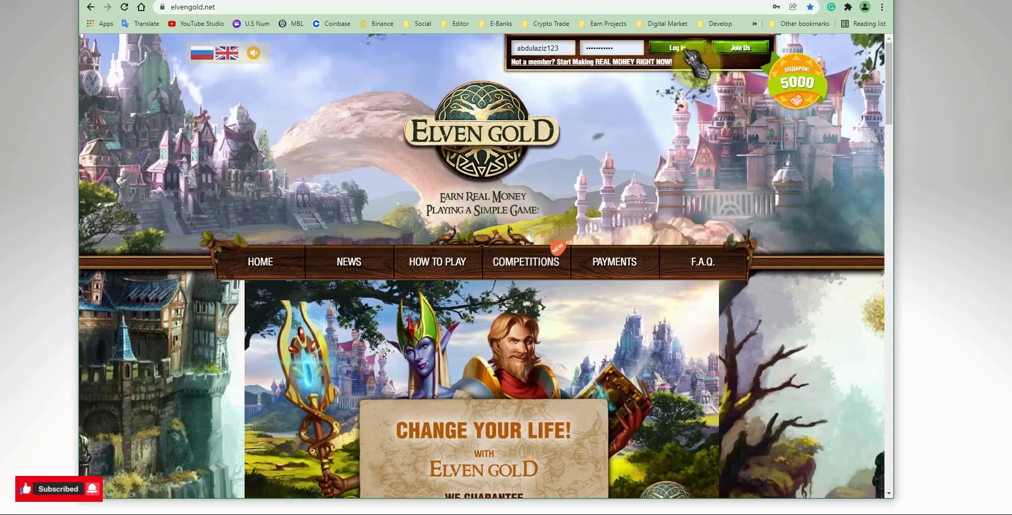
Step: Complete the robot check, log in to the Elven Gold account and choose Payeer as the deposit method
left_click(677, 76)
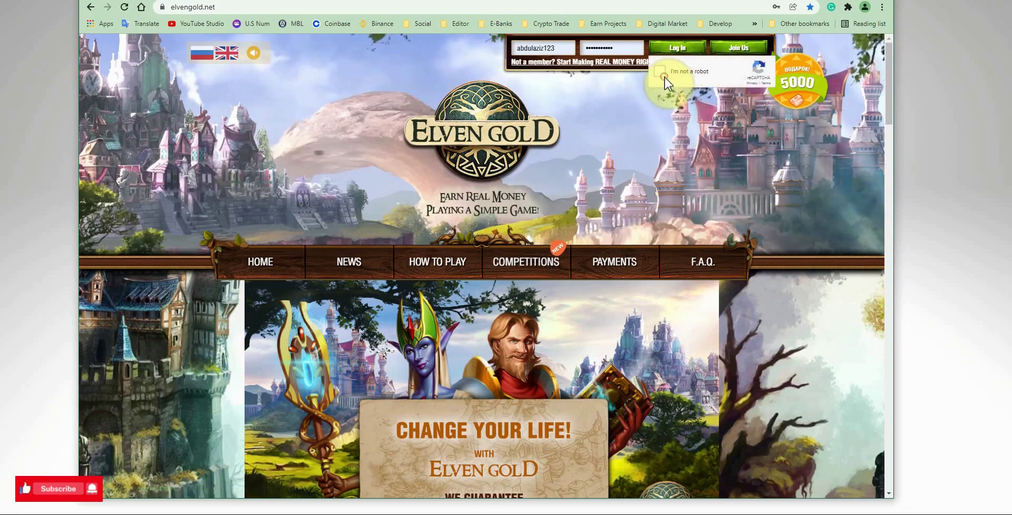
left_click(686, 47)
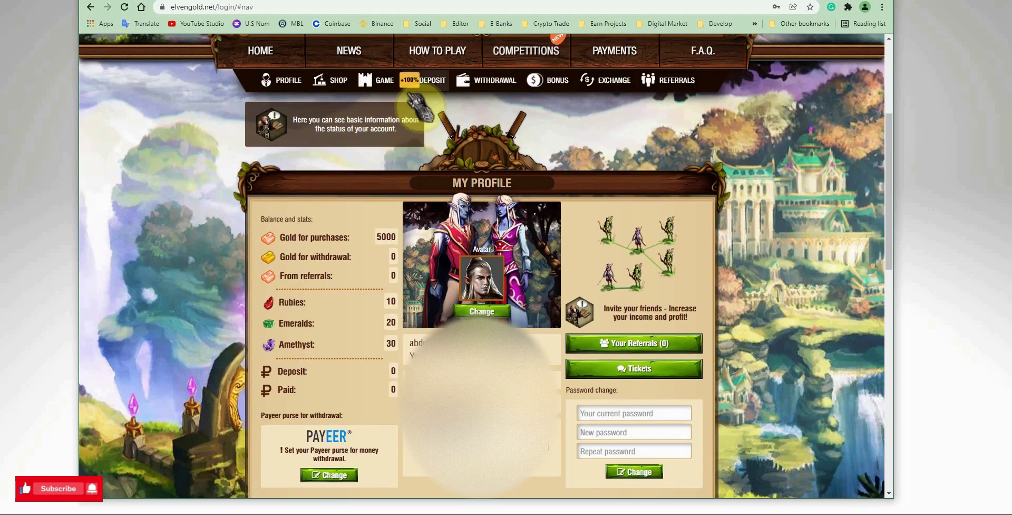
left_click(422, 82)
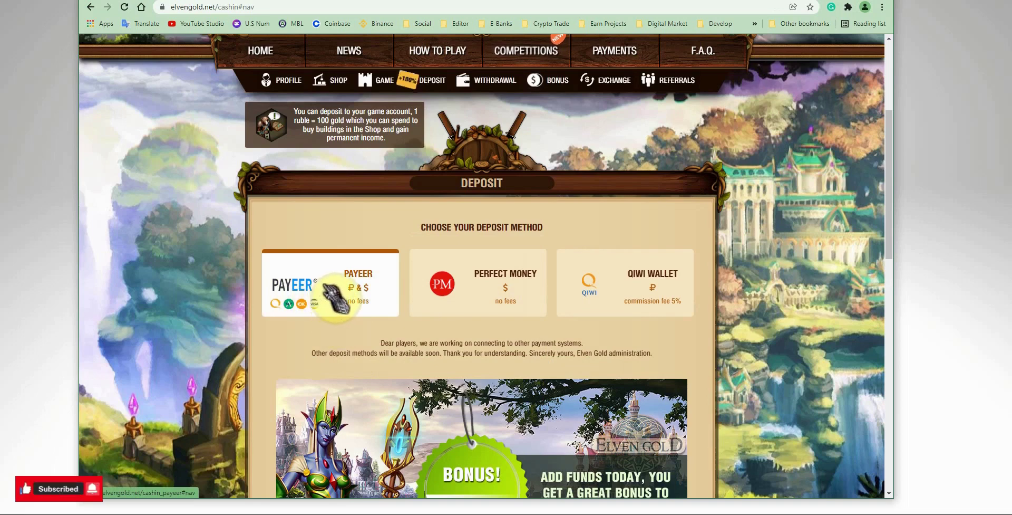
left_click(322, 285)
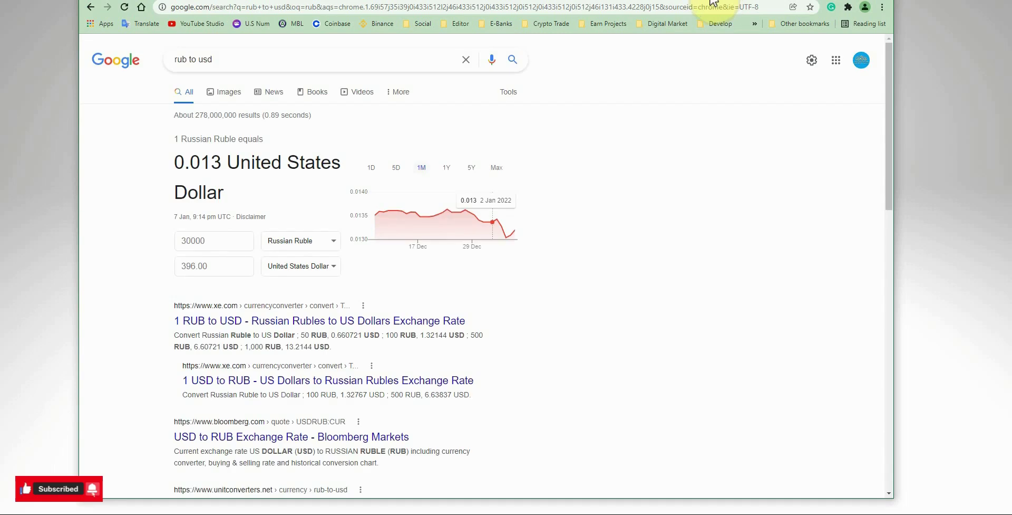
Step: Convert 1000 Russian rubles to United States dollars in Google's currency converter
mouse_move(186, 241)
left_mouse_down()
mouse_move(207, 241)
mouse_move(185, 240)
left_mouse_up()
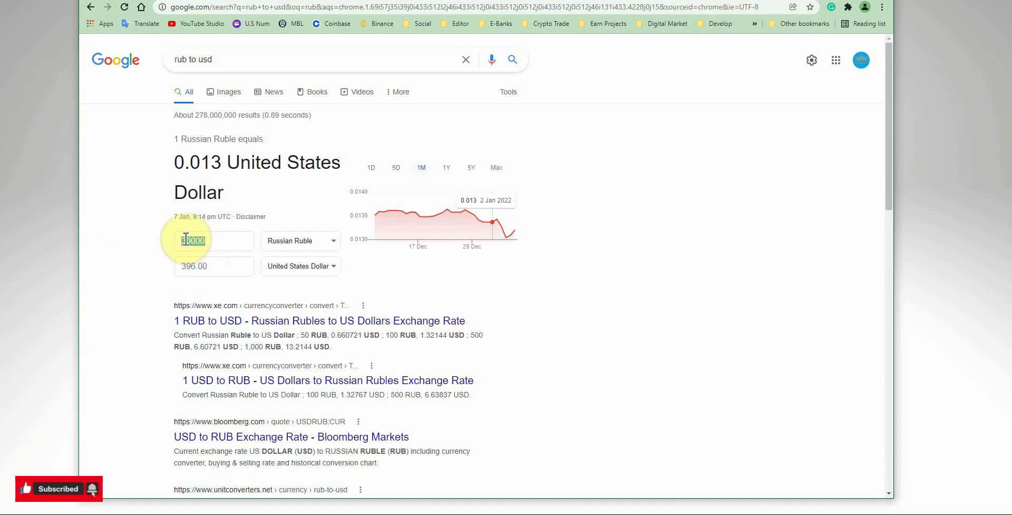
key("BackSpace")
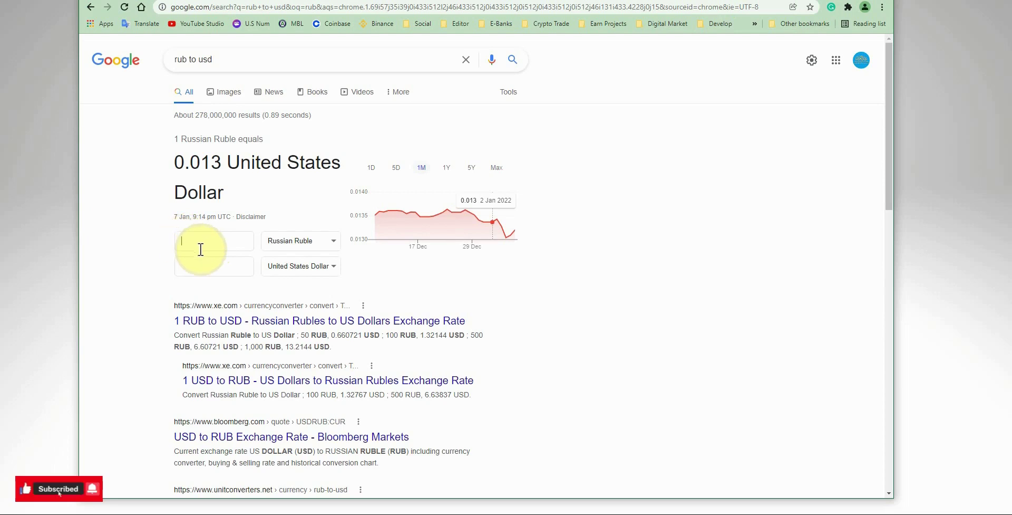
type("500")
key("BackSpace")
key("BackSpace")
key("BackSpace")
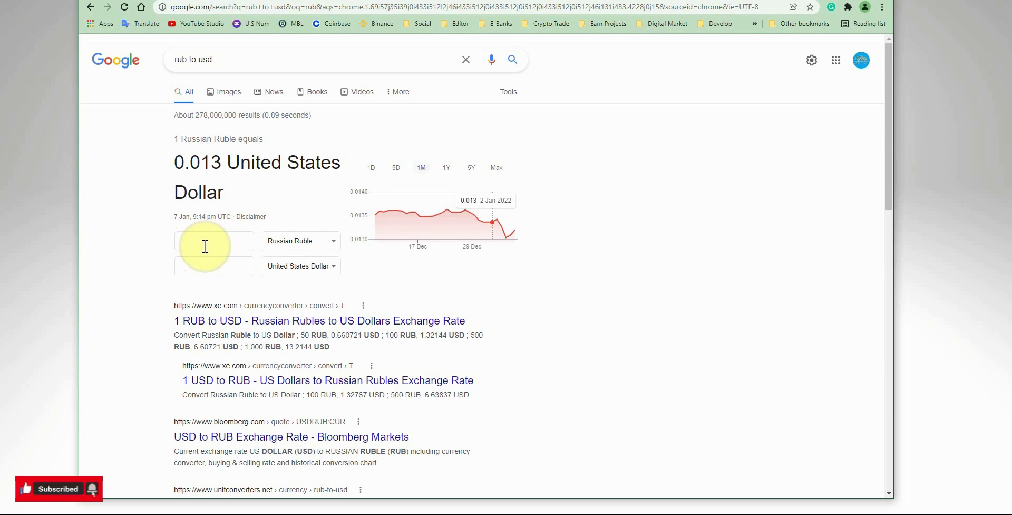
type("1000")
left_click(215, 267)
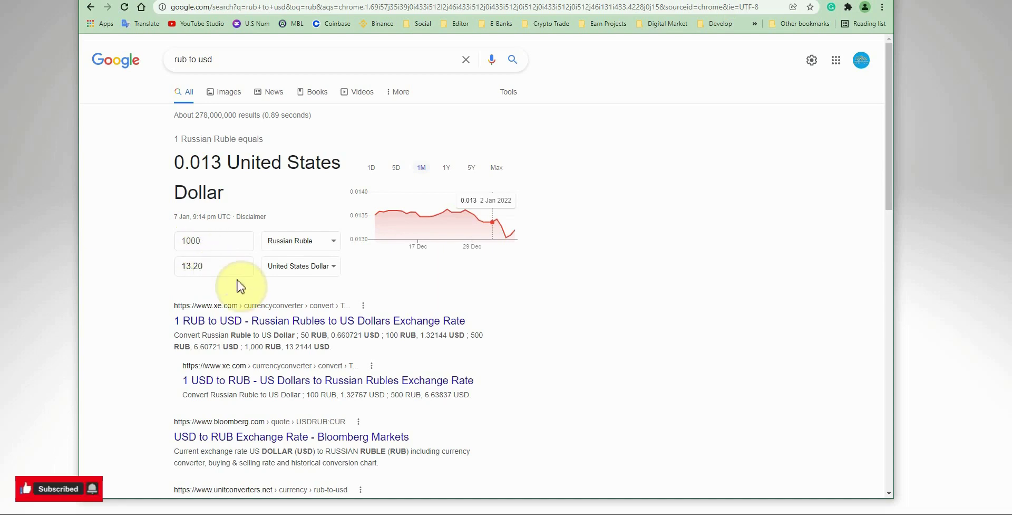
left_click(621, 287)
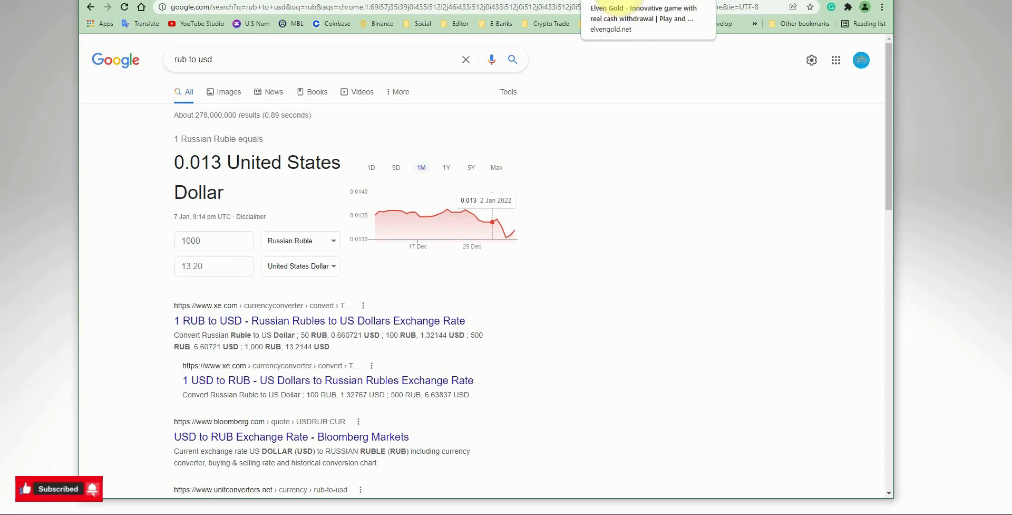
Step: Switch back to Elven Gold, set the Payeer deposit amount to 1000 rubles and proceed to payment
left_click(611, 4)
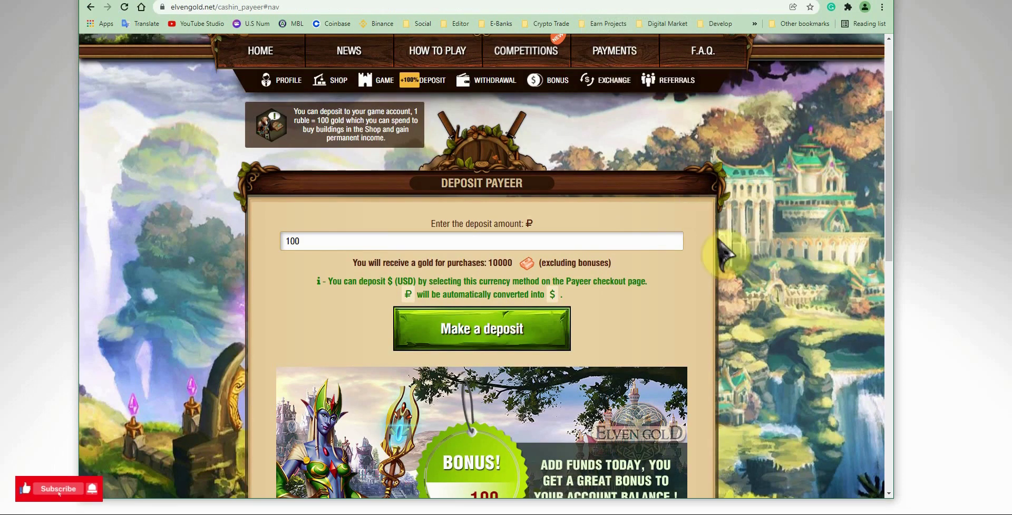
left_click(319, 242)
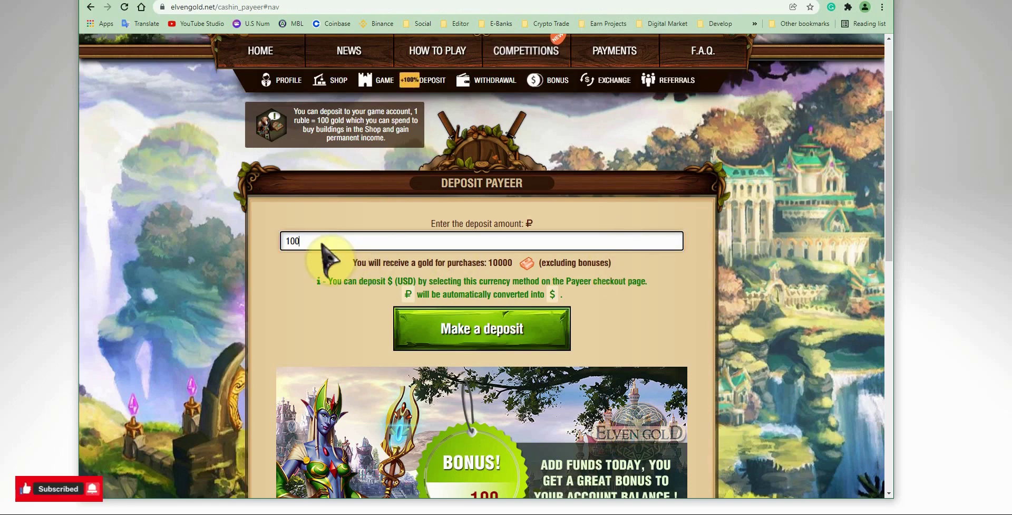
type("0")
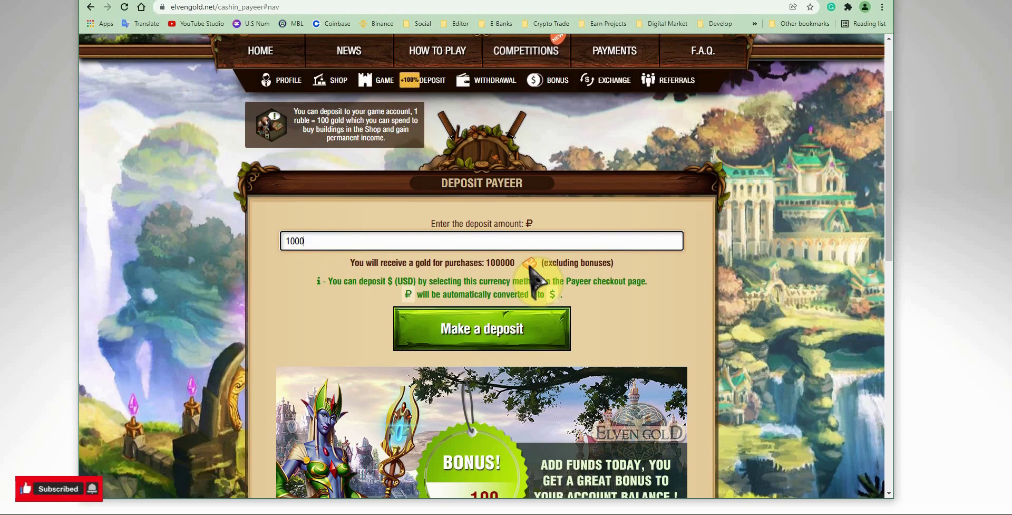
scroll(524, 334, "down", 1)
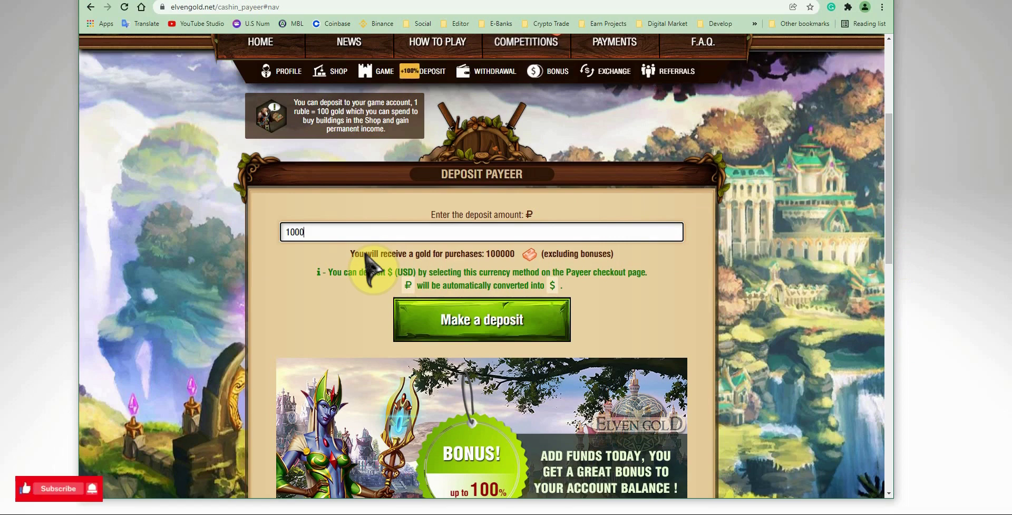
key("Return")
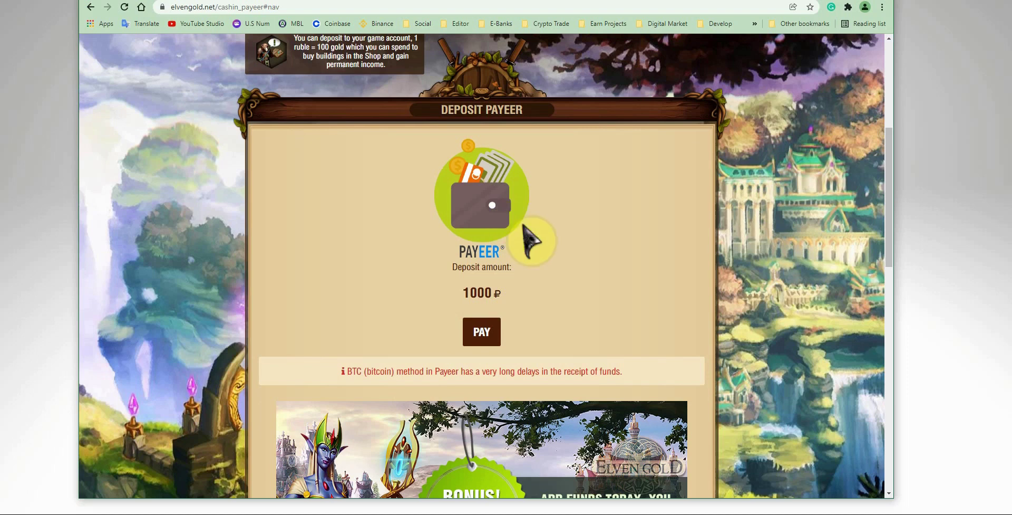
left_click(488, 331)
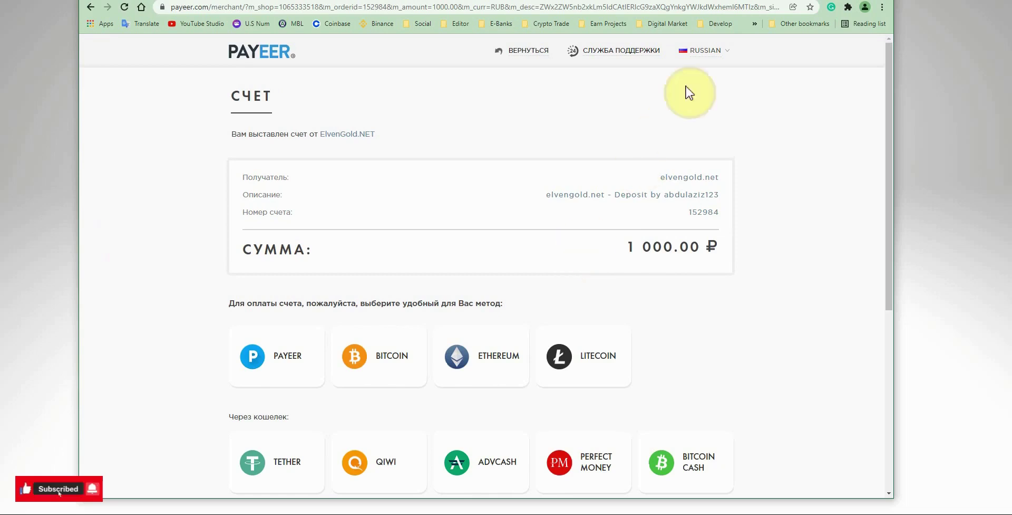
Step: Change the Payeer invoice page's language to English and choose Payeer in USD as the payment option
left_click(728, 50)
left_click(708, 67)
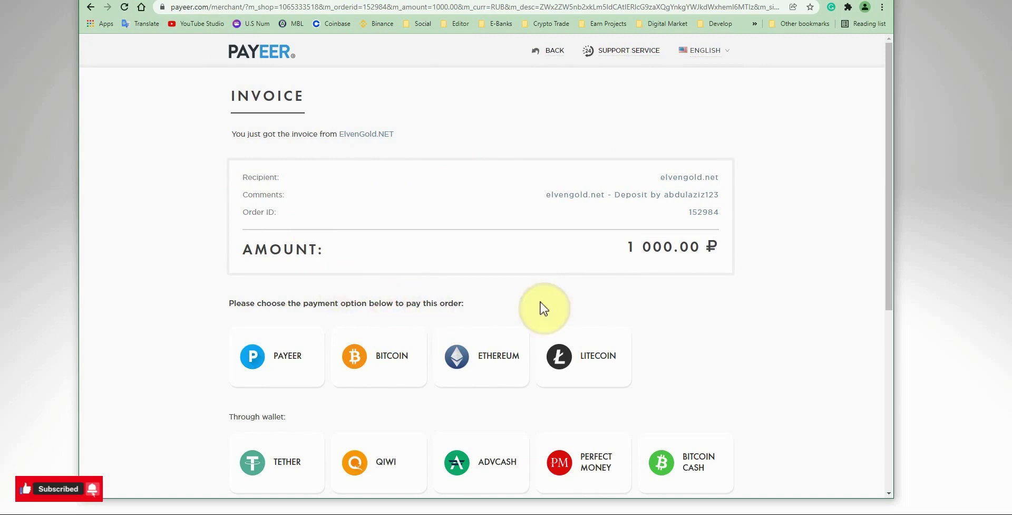
left_click_drag(888, 255, 881, 357)
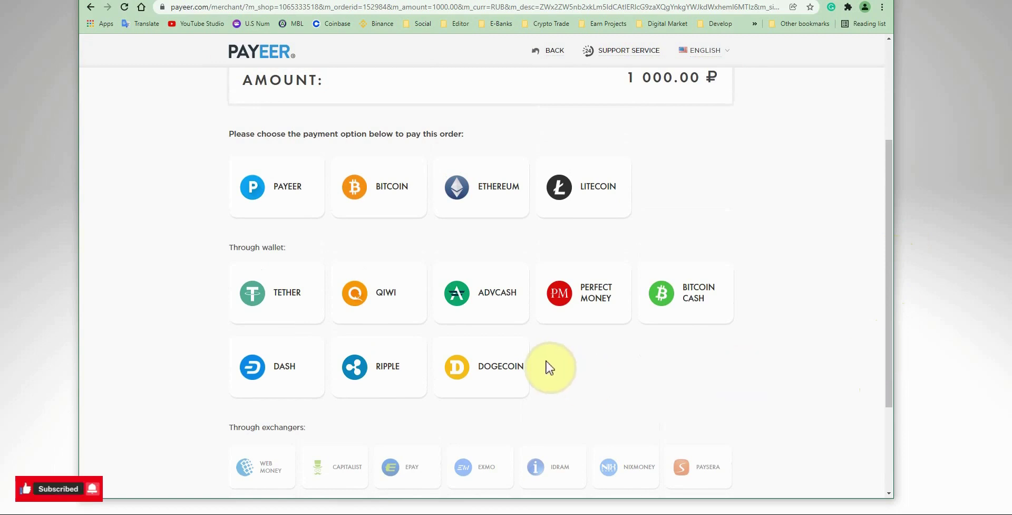
mouse_move(499, 308)
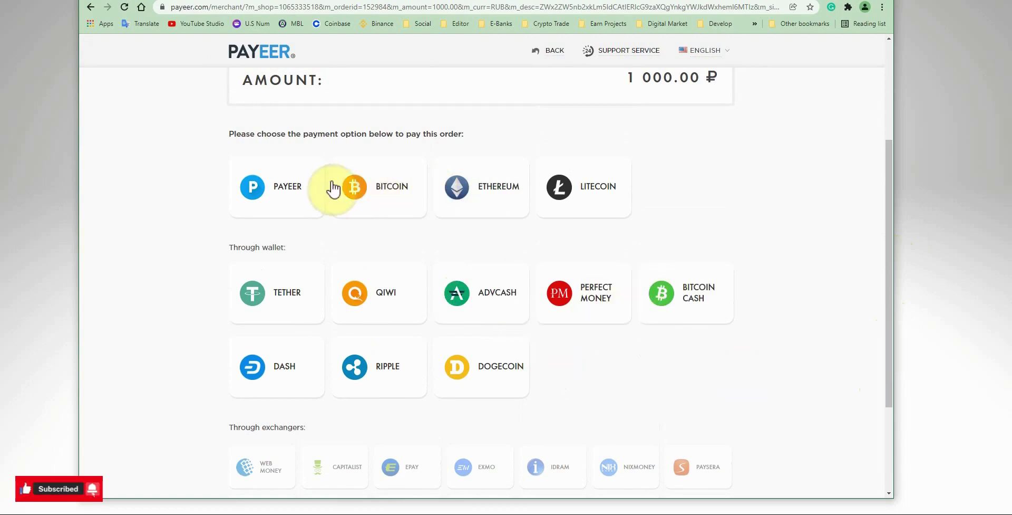
mouse_move(282, 192)
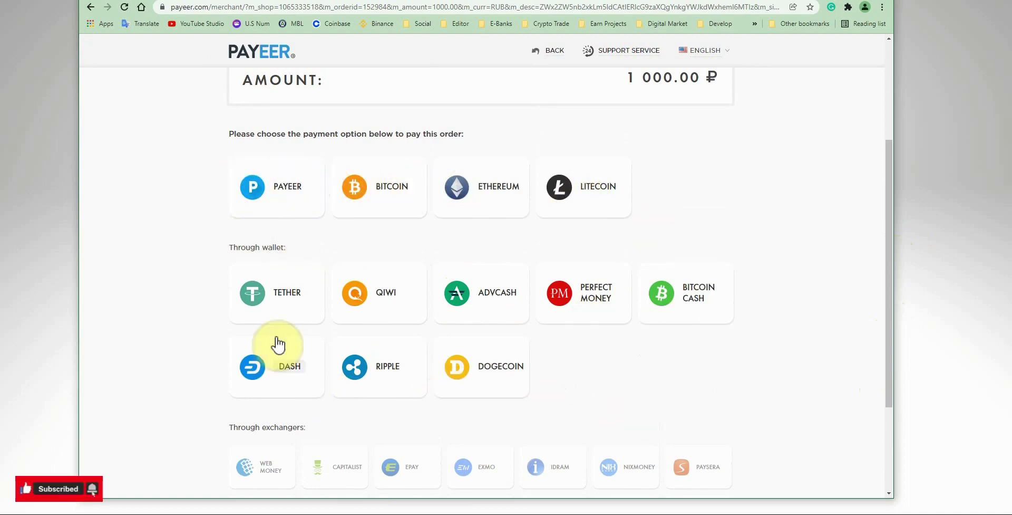
mouse_move(511, 312)
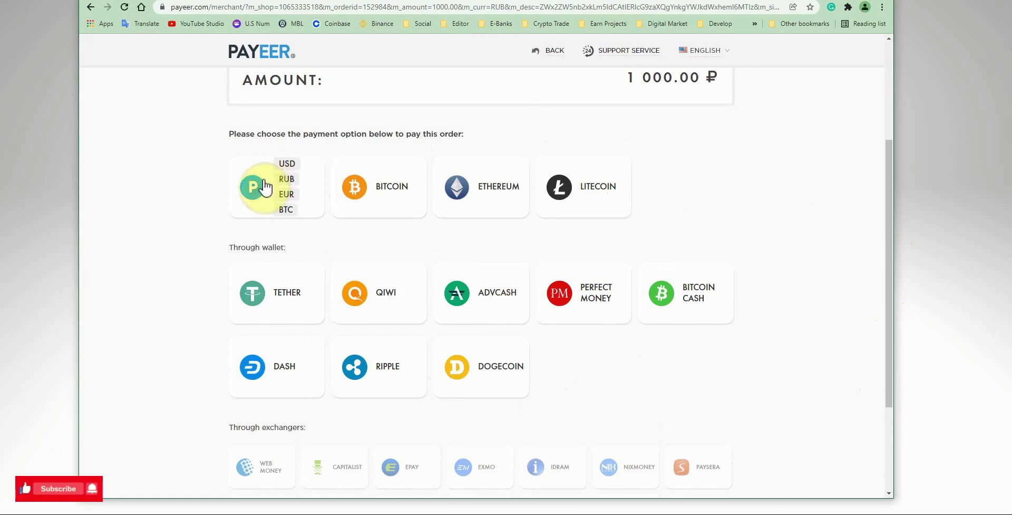
left_click(289, 168)
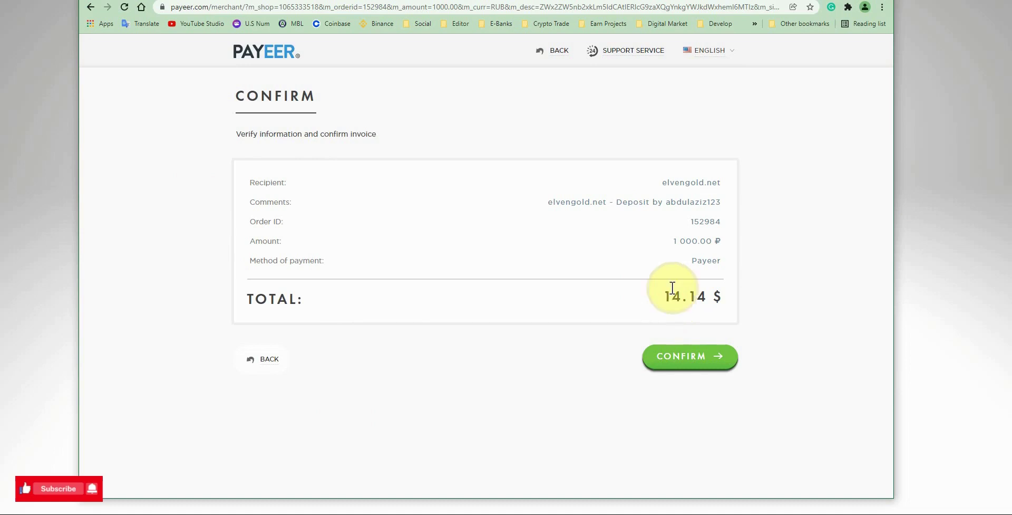
Step: Compare the invoice total with Google's ruble-to-dollar conversion, and confirm the Payeer invoice
left_click(698, 2)
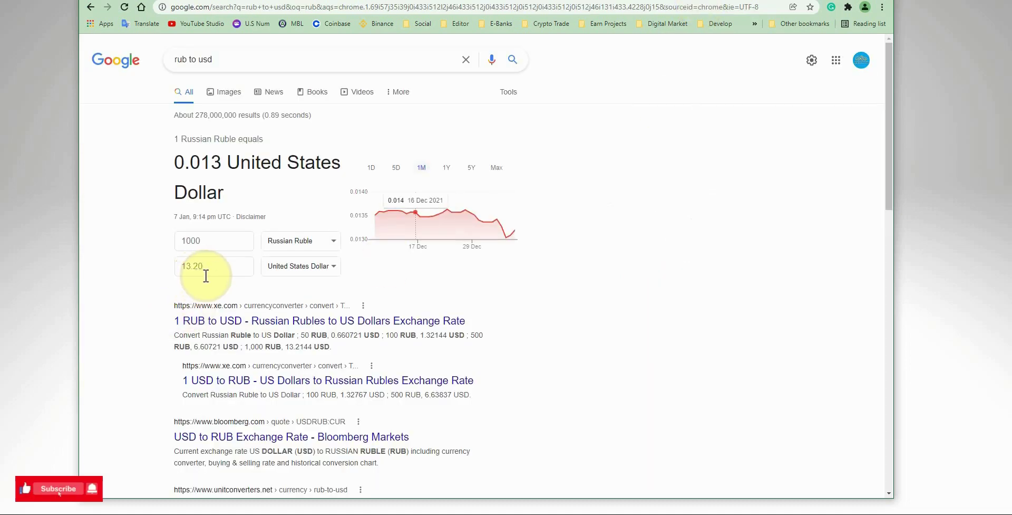
left_click(598, 3)
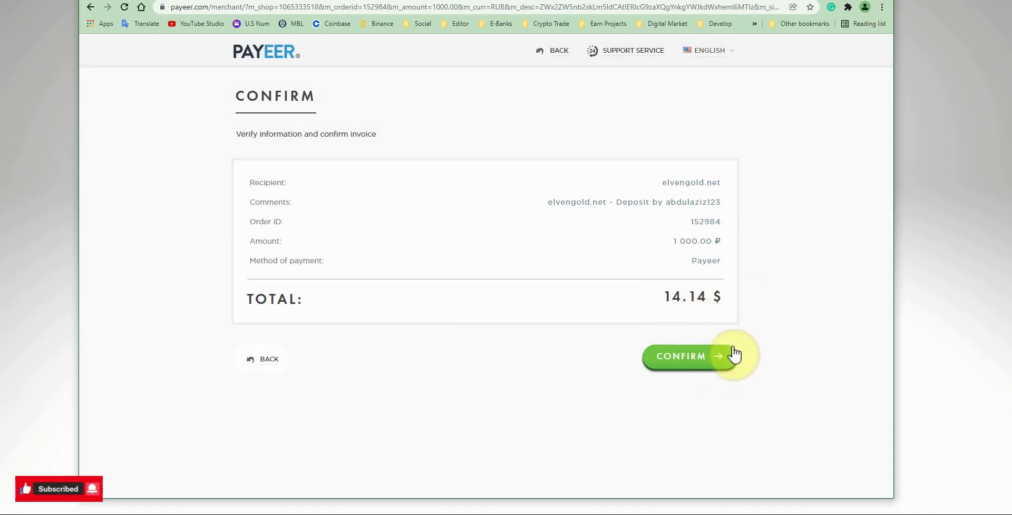
left_click(722, 363)
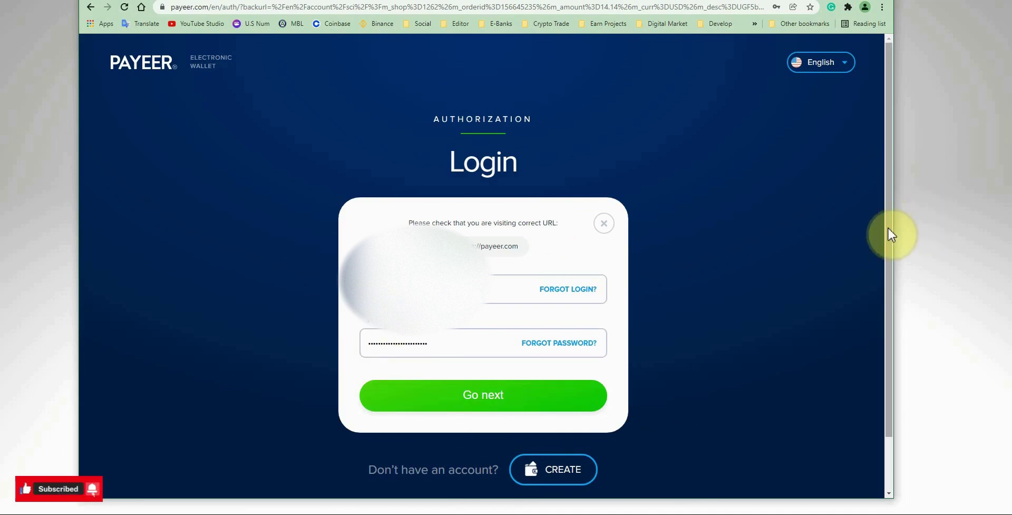
scroll(889, 231, "down", 1)
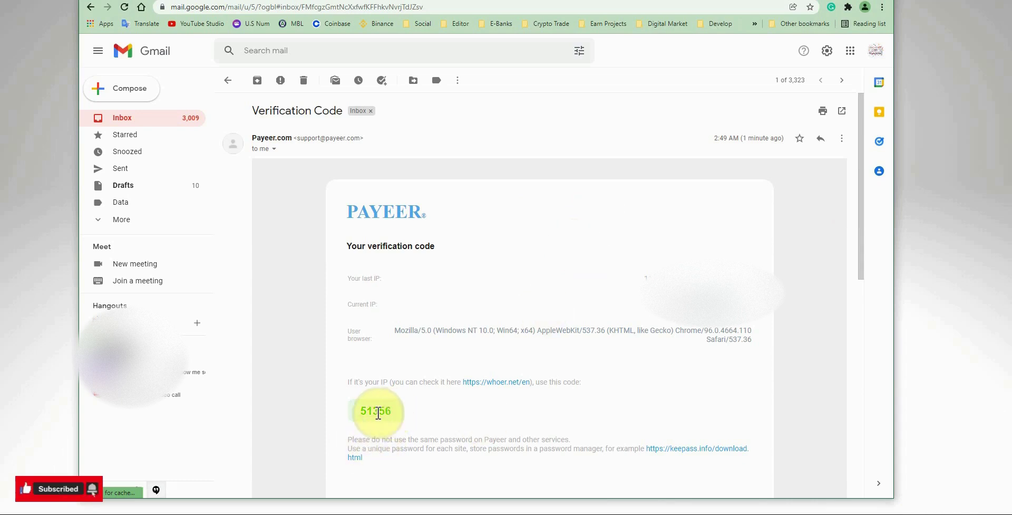
Step: Try to copy the verification code from the Payeer e-mail in Gmail into the Payeer security form
double_click(378, 411)
right_click(383, 410)
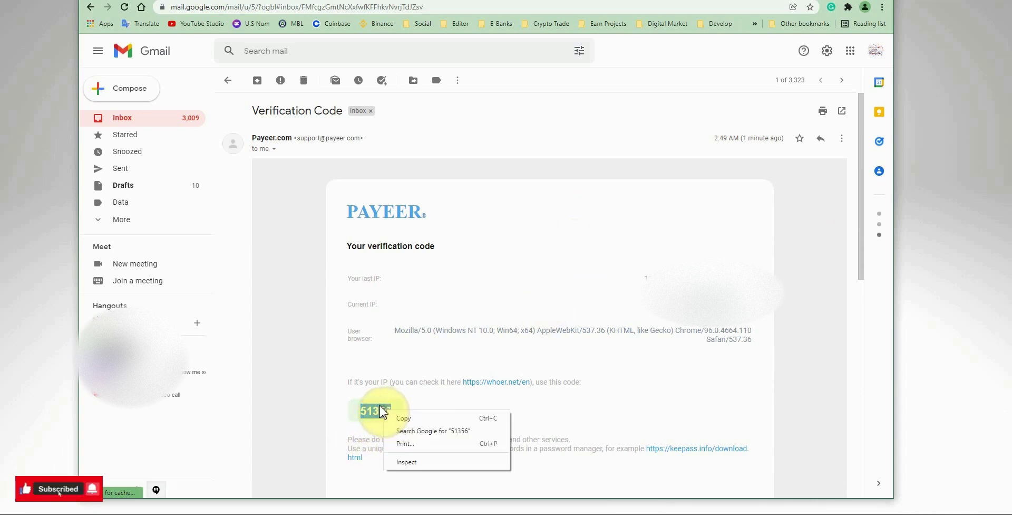
left_click(403, 418)
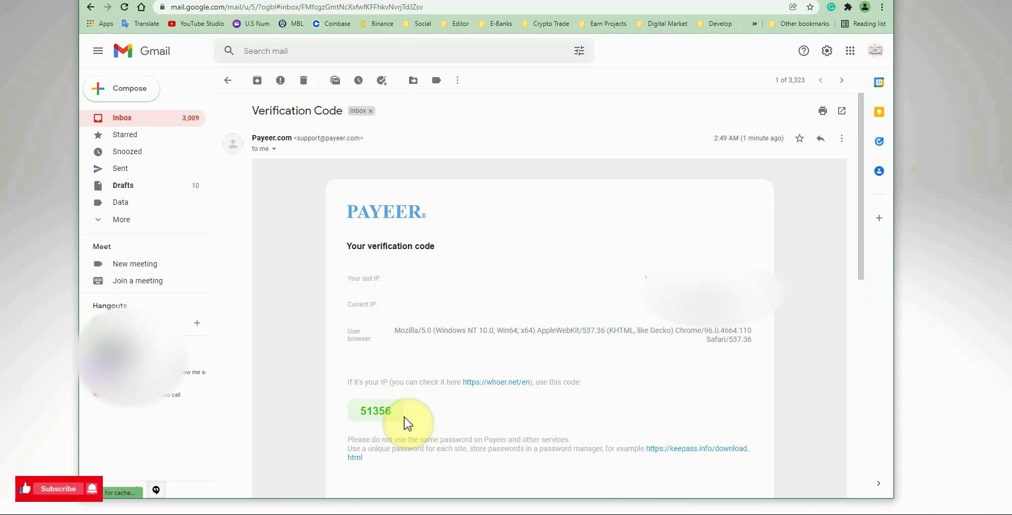
left_click(544, 2)
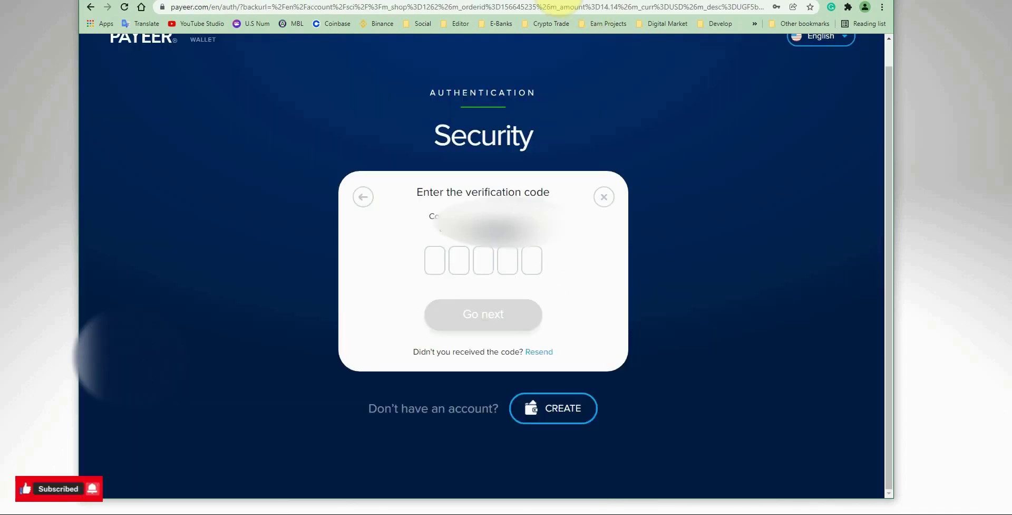
right_click(440, 263)
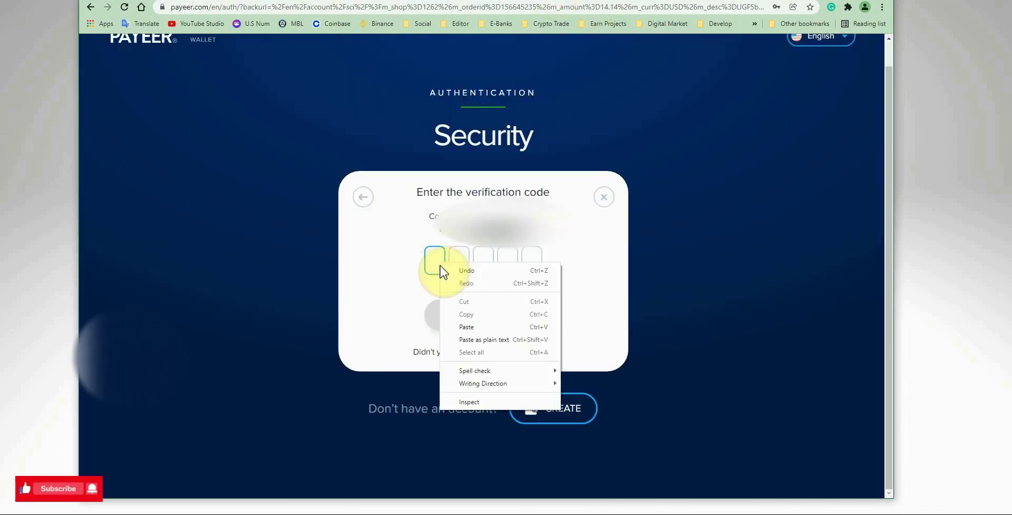
left_click(467, 327)
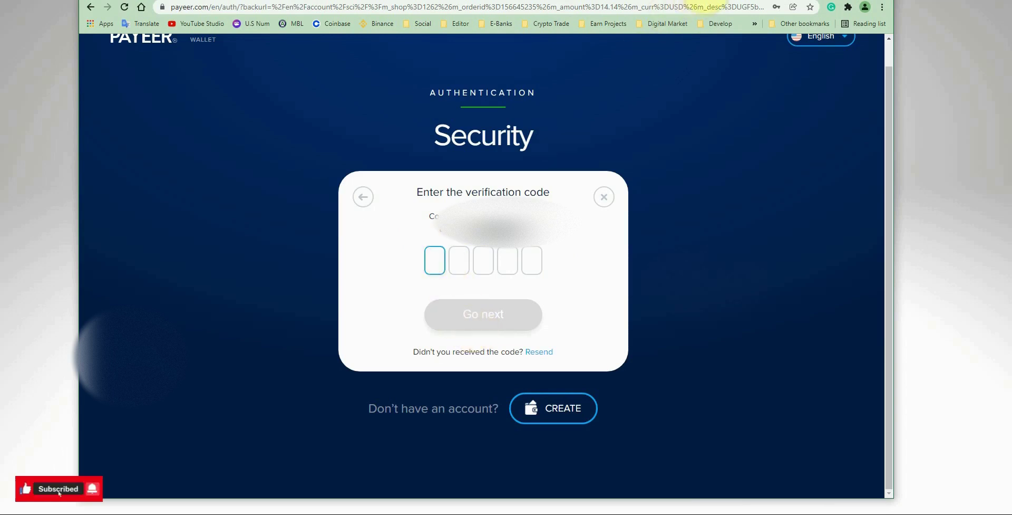
Step: Copy the verification code again from the Payeer e-mail, paste it into the security form's code field and submit it
left_click(680, 2)
double_click(375, 411)
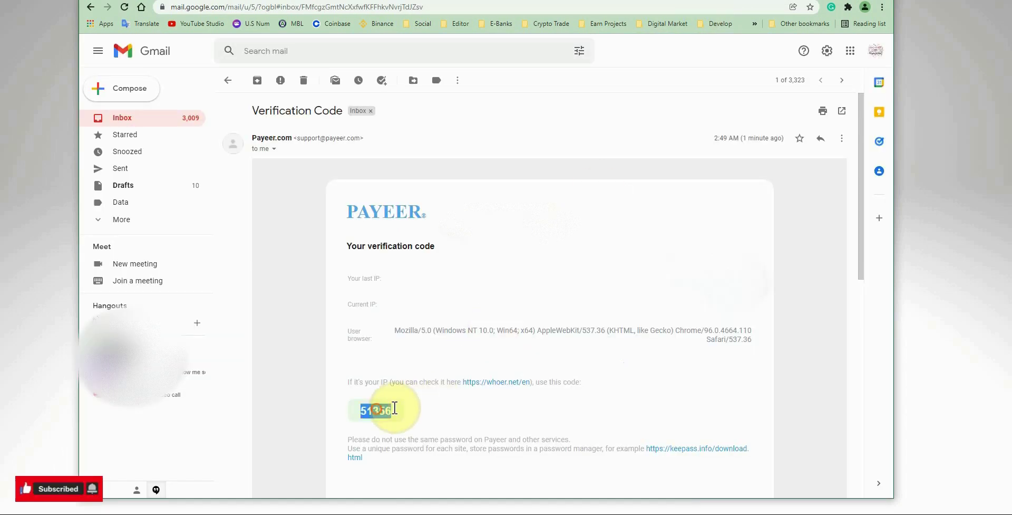
right_click(377, 416)
left_click(397, 422)
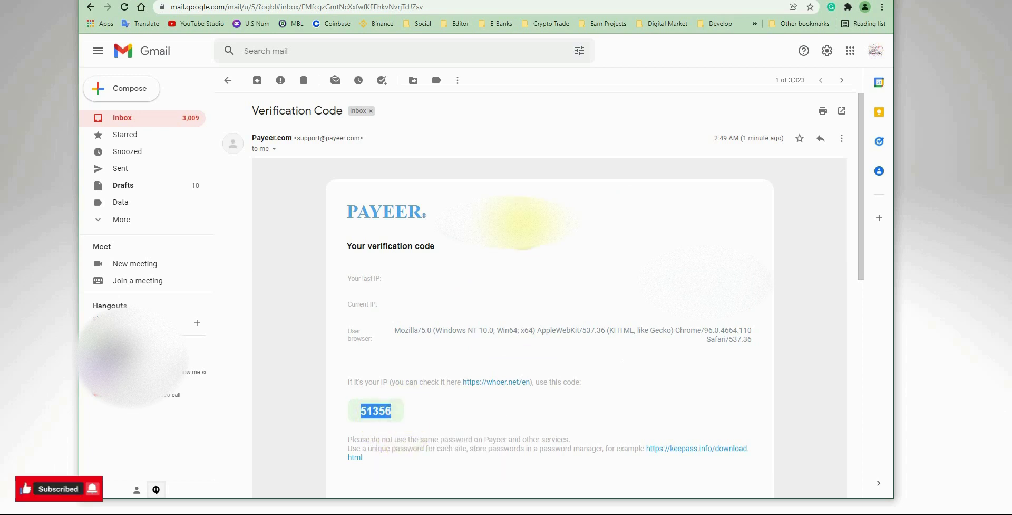
left_click(567, 2)
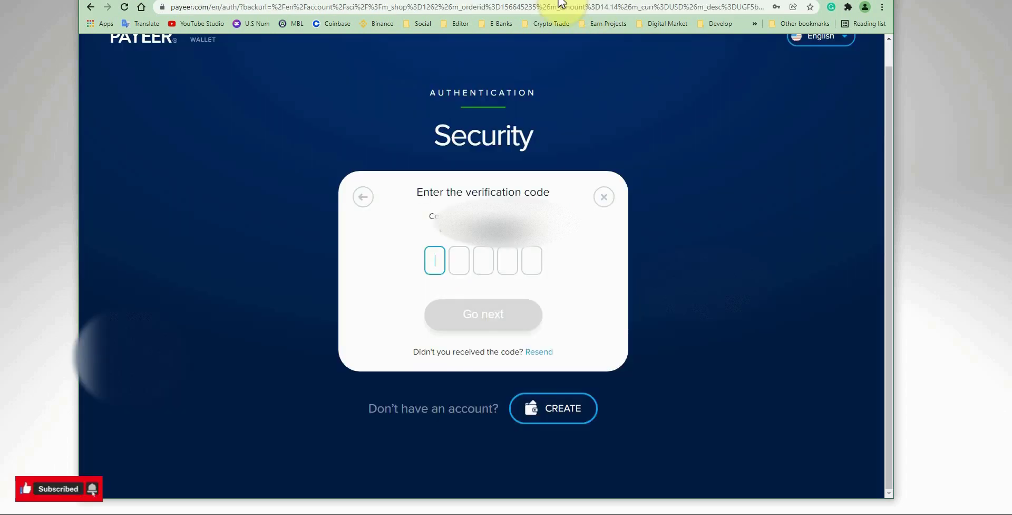
right_click(434, 259)
left_click(456, 323)
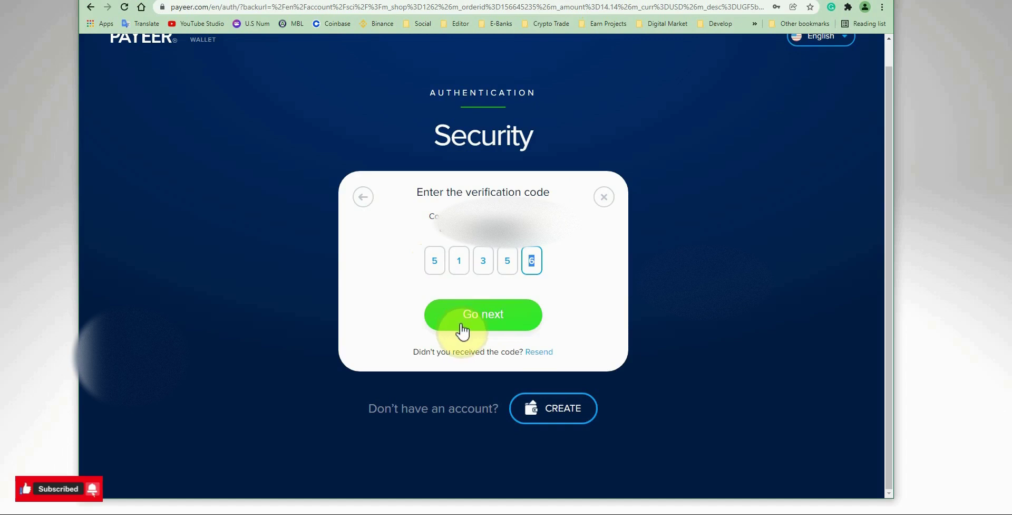
left_click(508, 316)
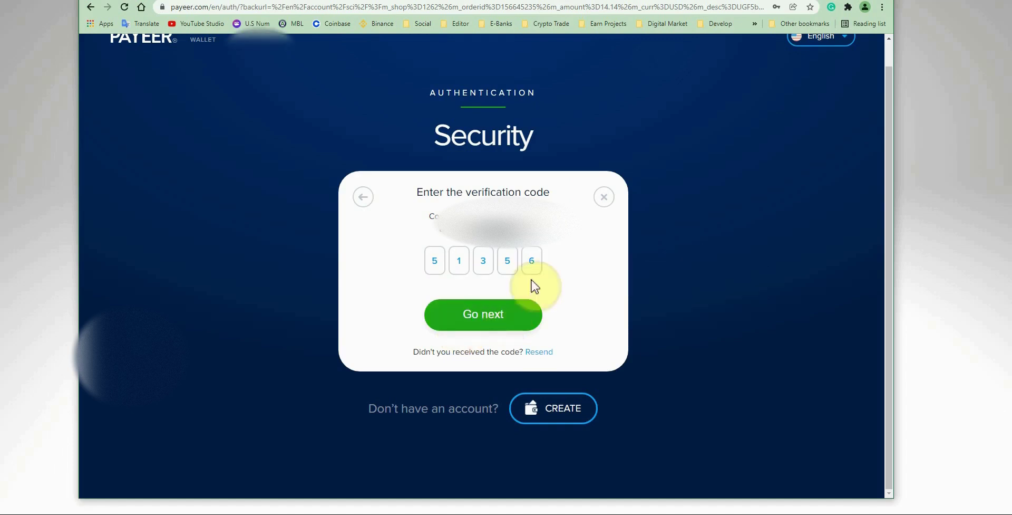